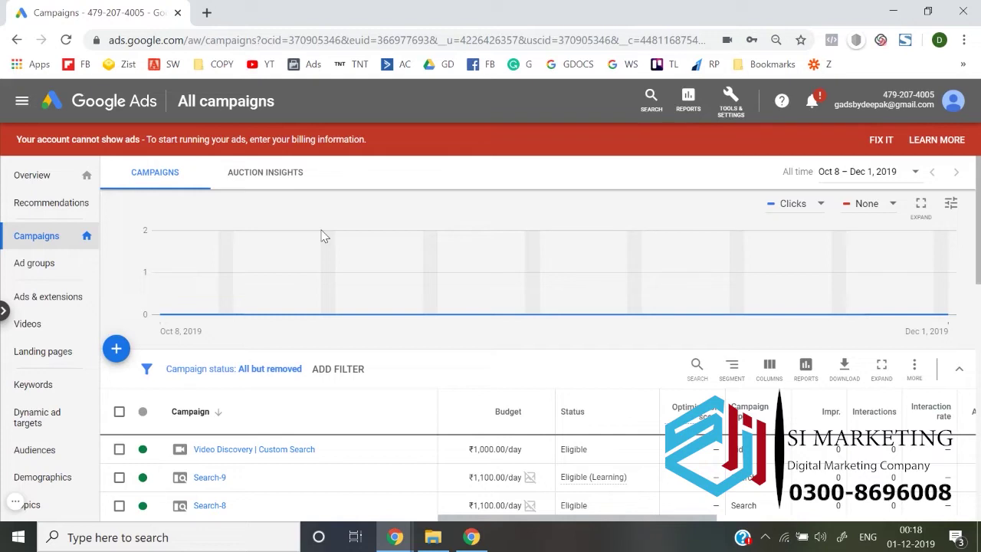
Step: Start a new campaign without a goal's guidance and select Smart as the campaign type
left_click(125, 360)
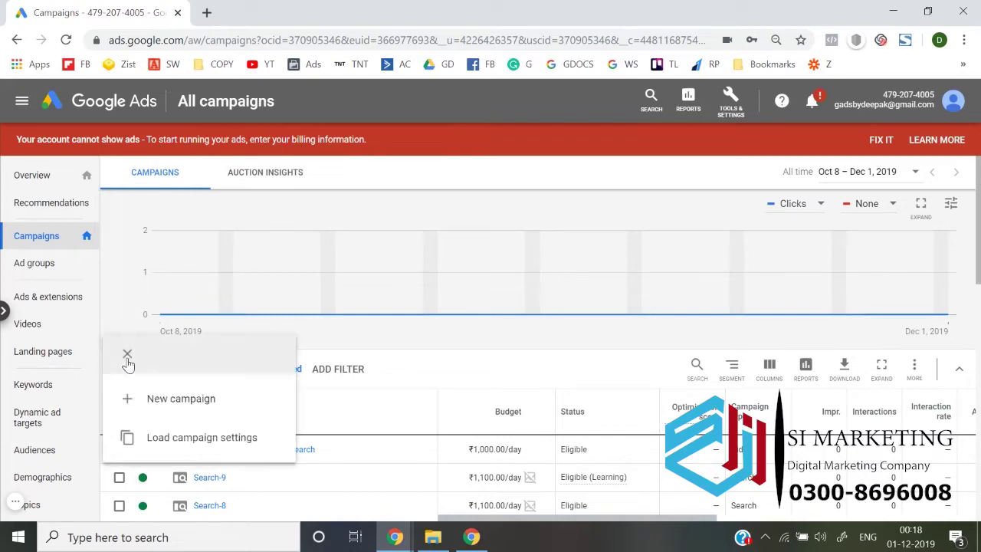
left_click(182, 396)
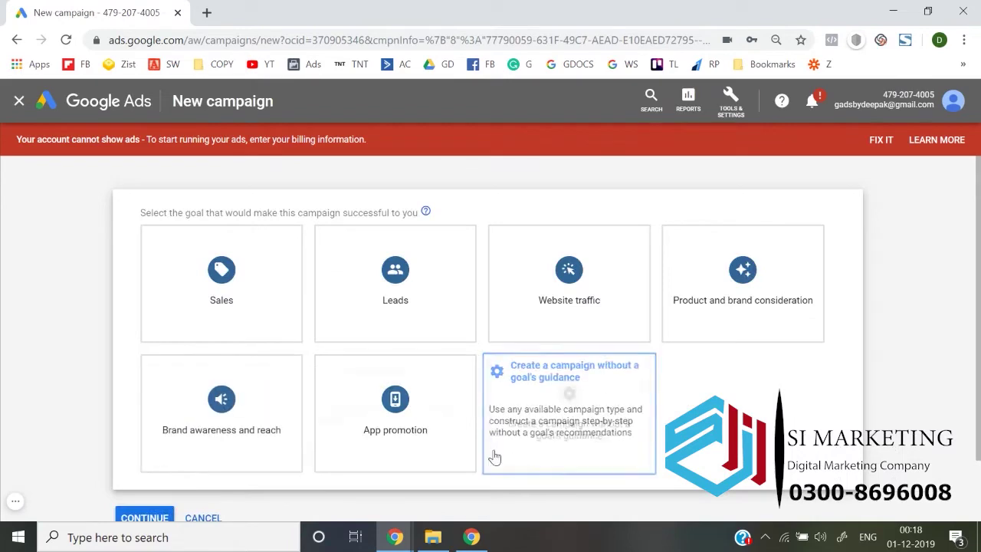
left_click(567, 423)
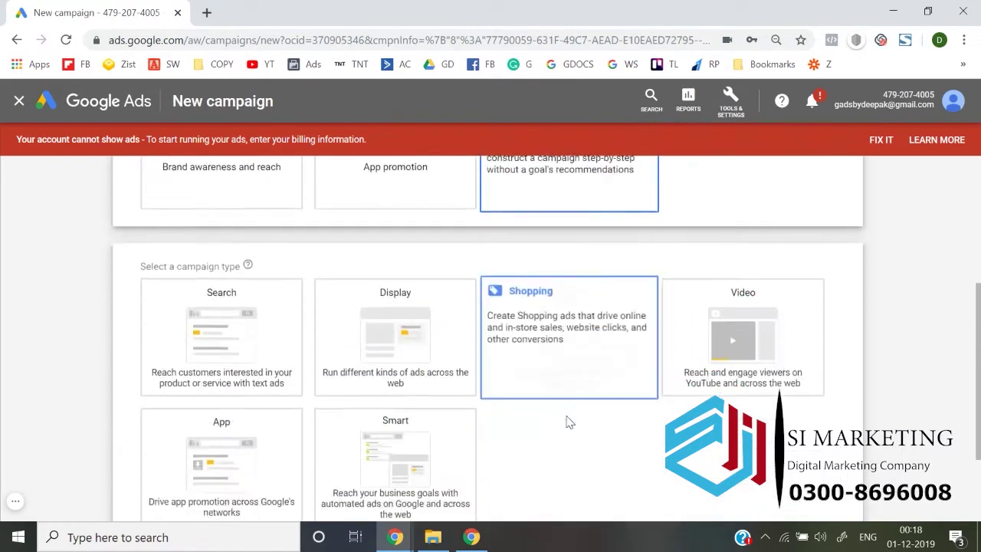
left_click(378, 440)
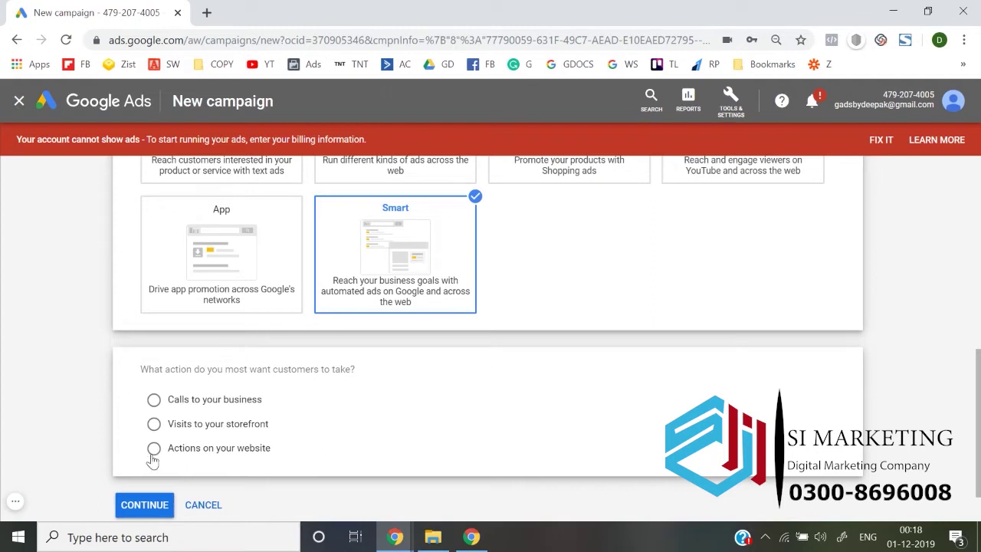
Step: Choose "Calls to your business" as the action customers should take and continue to the business setup
left_click(161, 506)
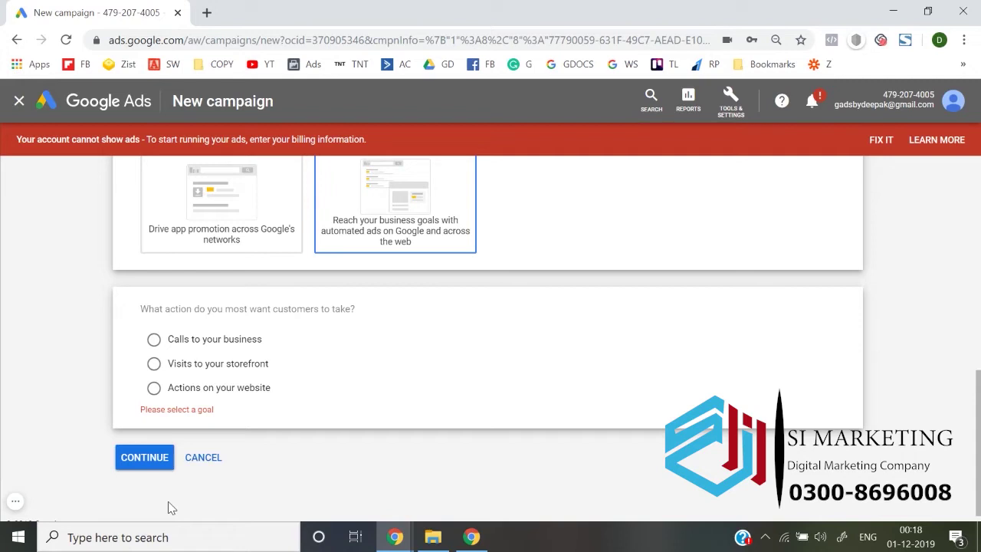
left_click(154, 341)
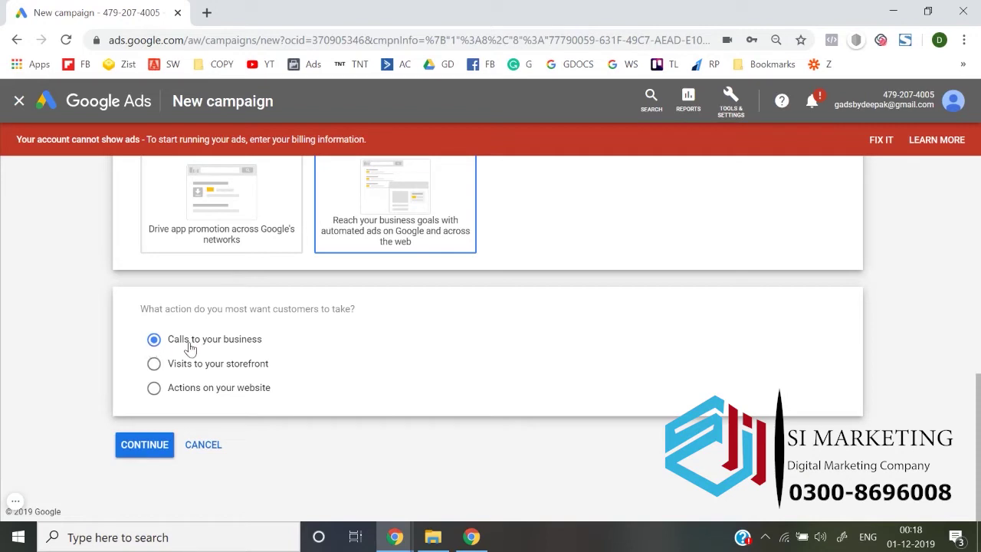
left_click(151, 446)
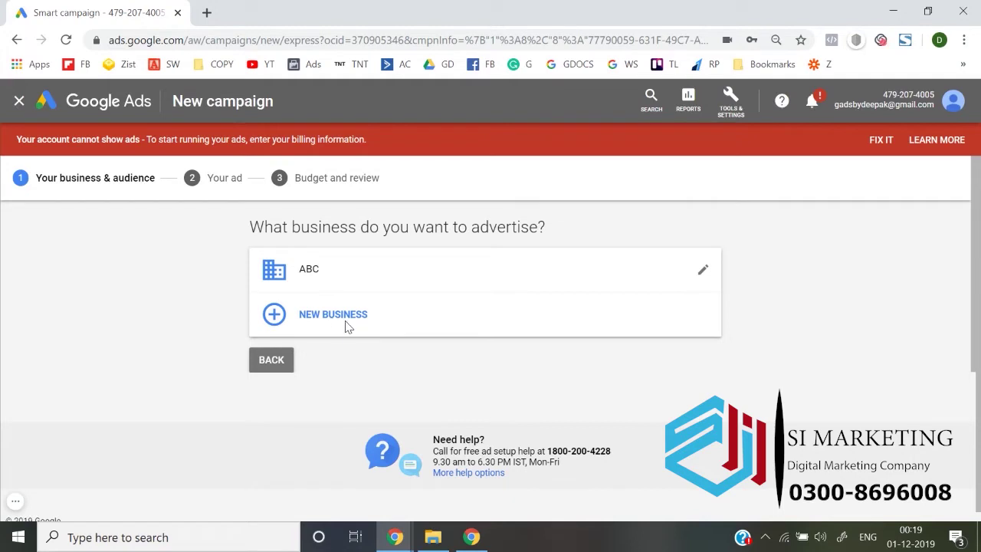
Step: Add a new business named "Deepak Coaching Academy" with the website wpcoursedeepak.com and continue to the customer location settings
left_click(310, 319)
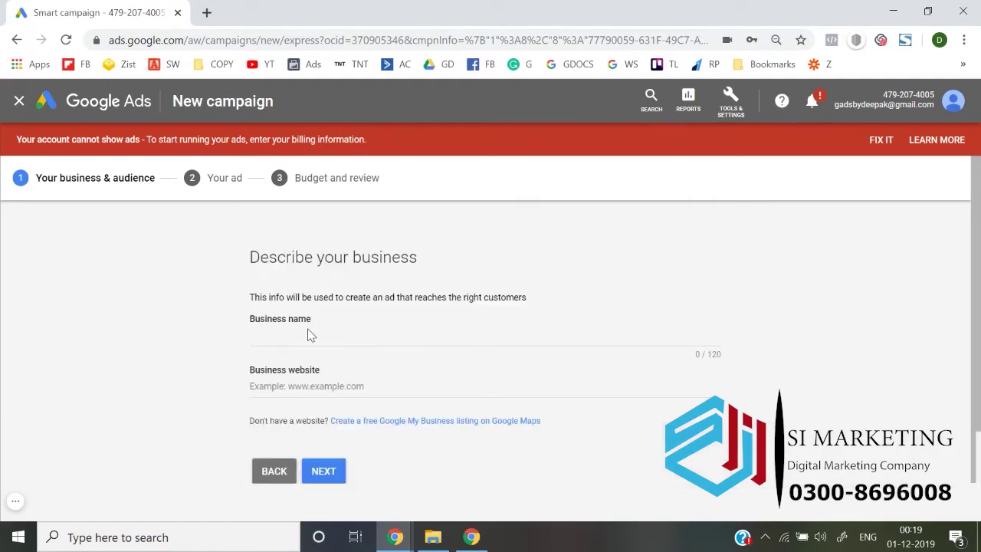
left_click(310, 335)
type("Dee")
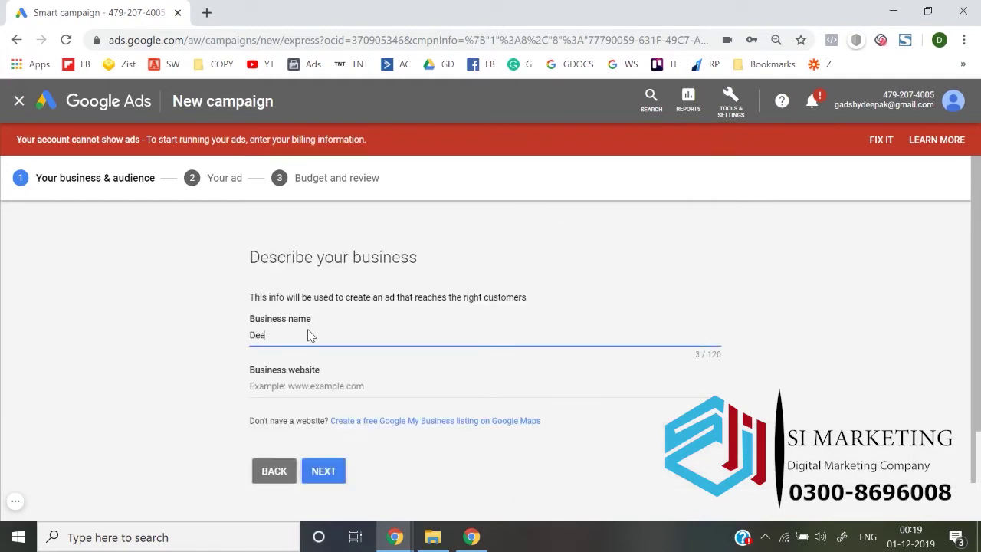
type("pak Coaching Academy")
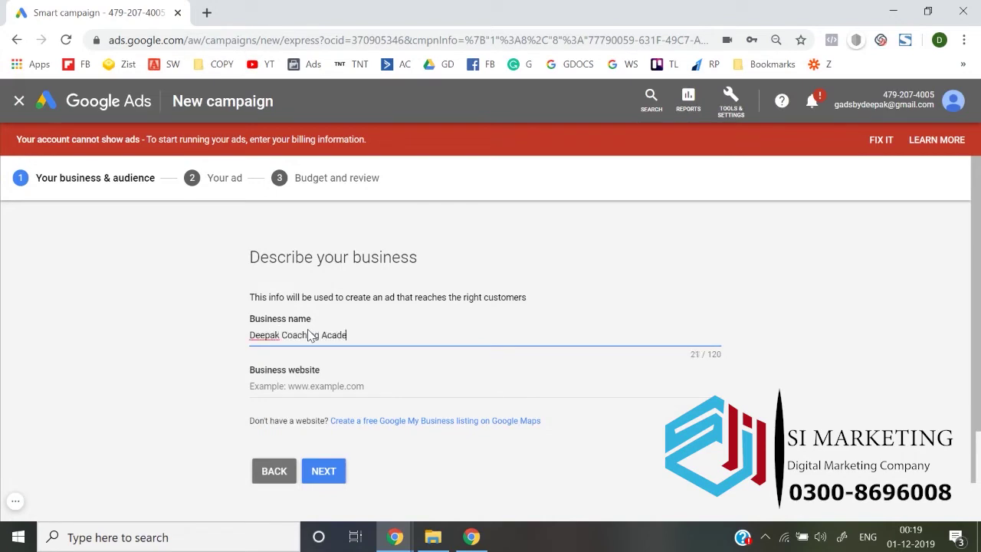
left_click(314, 386)
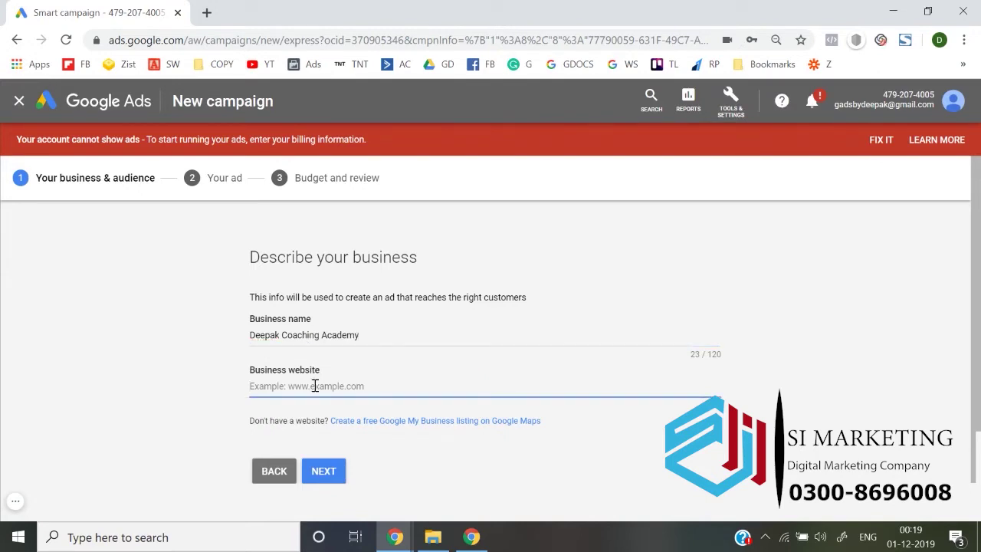
type("wpcoursedeepak")
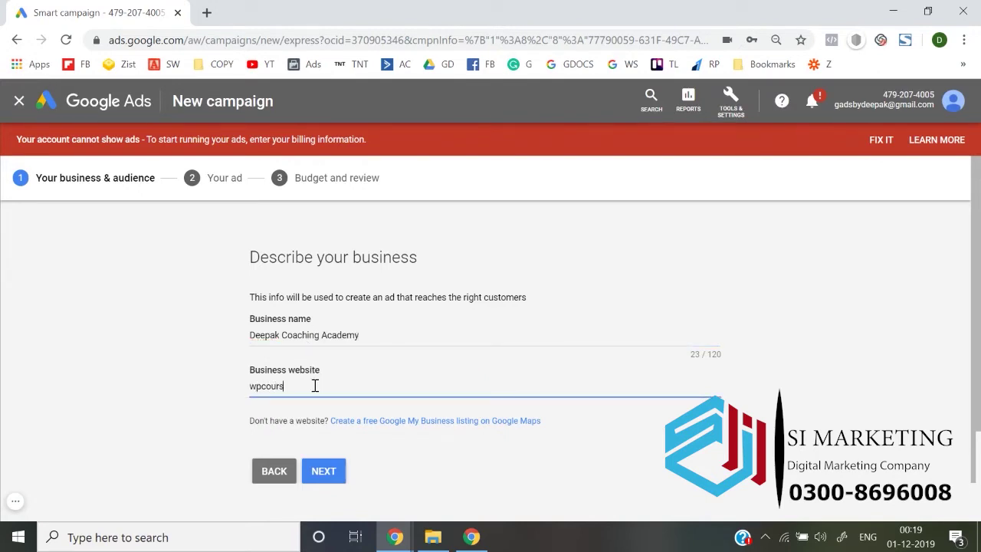
type(".com")
left_click(328, 469)
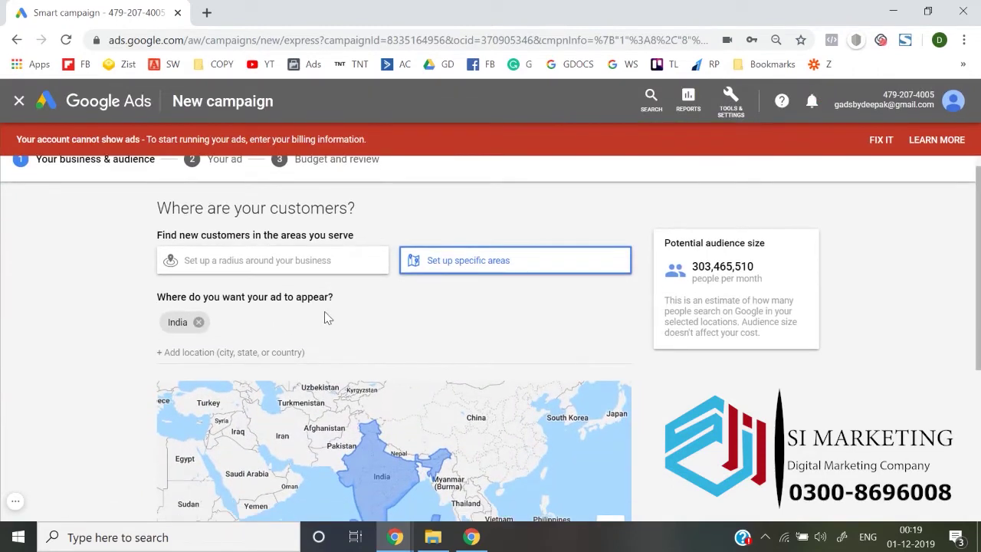
Step: Replace India with the union territory of Delhi as the ad's specific area, and remove Delhi again
scroll(166, 347, "down", 4)
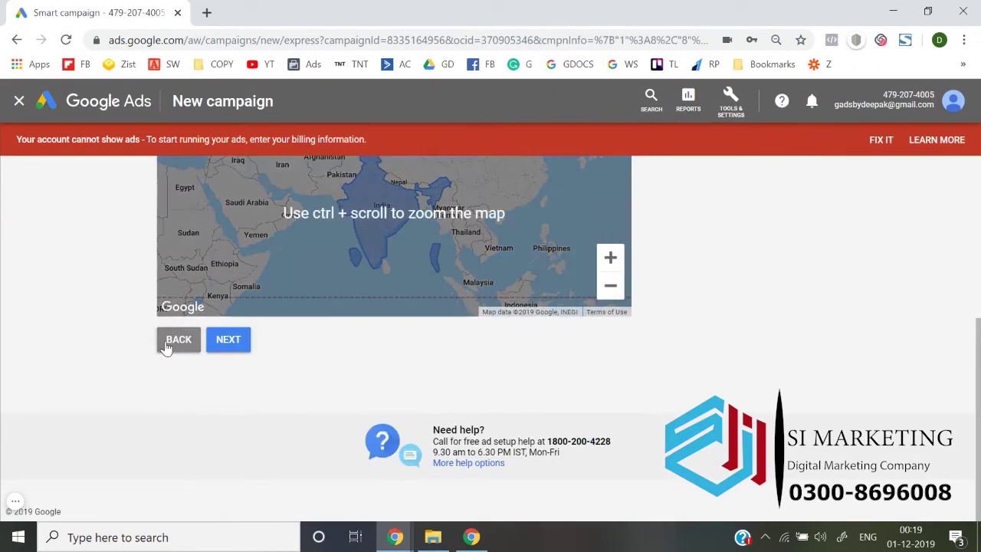
scroll(165, 346, "up", 4)
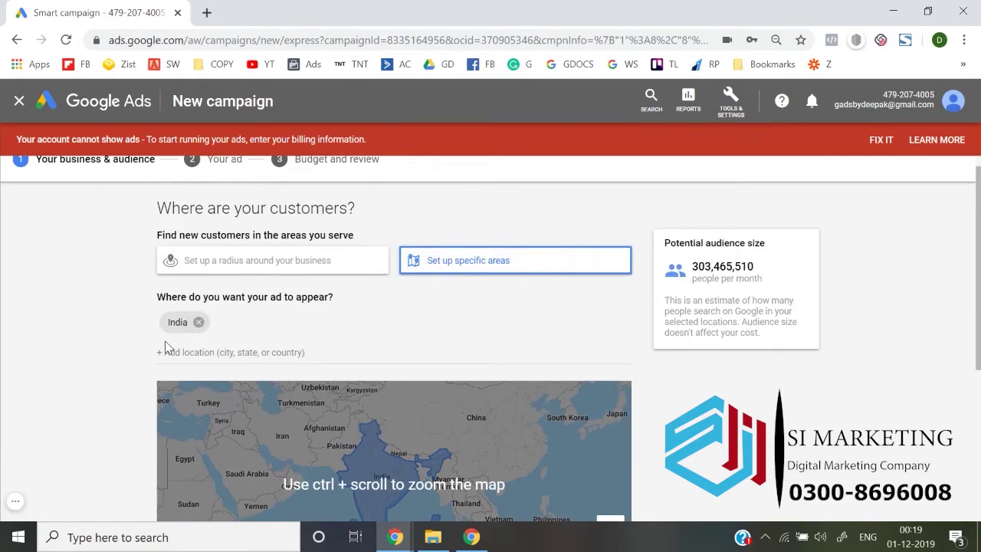
scroll(165, 346, "down", 1)
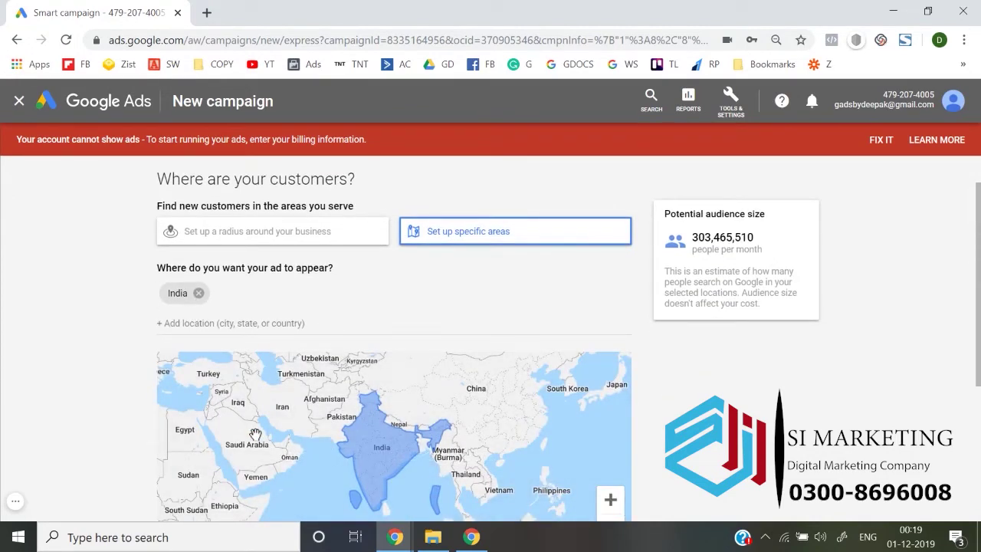
left_click(201, 294)
left_click(207, 304)
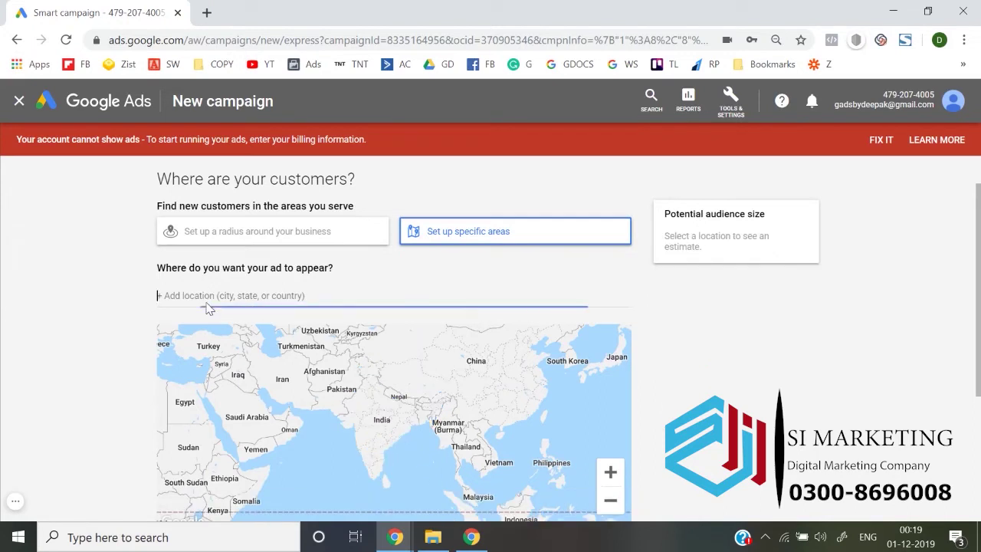
type("delhi")
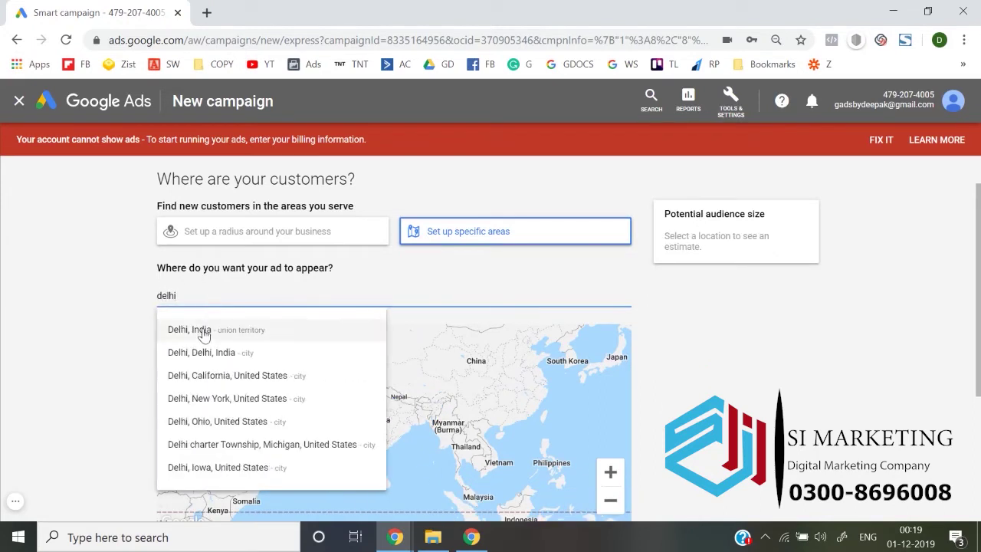
left_click(204, 337)
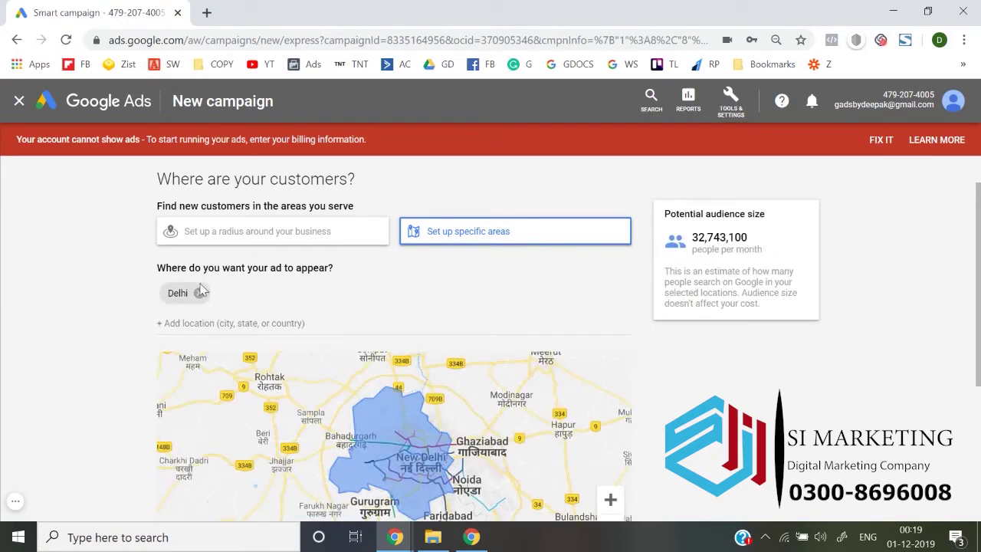
left_click(202, 295)
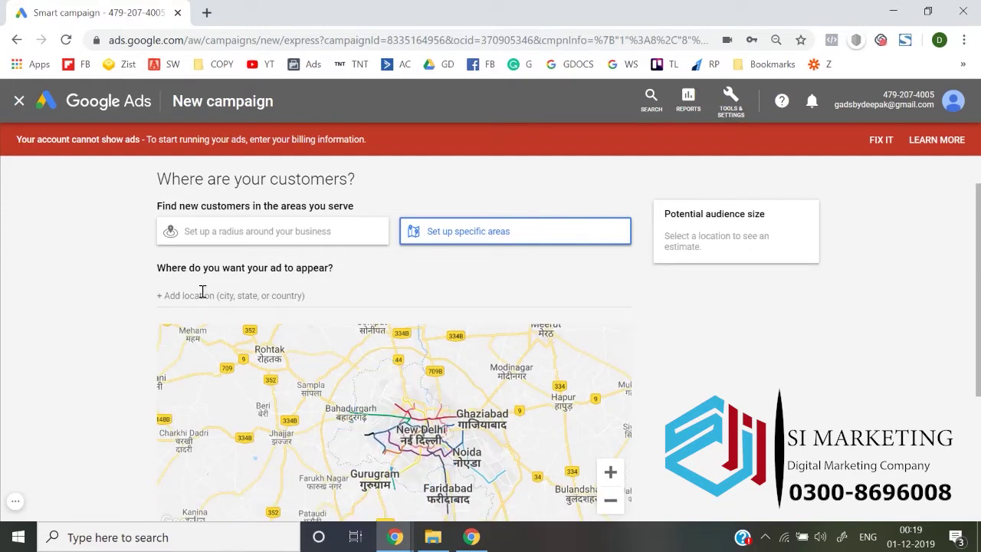
Step: Switch to radius targeting around the business, with Janta X Ray Clinic Private Limited as the address and a 10 km radius
left_click(211, 234)
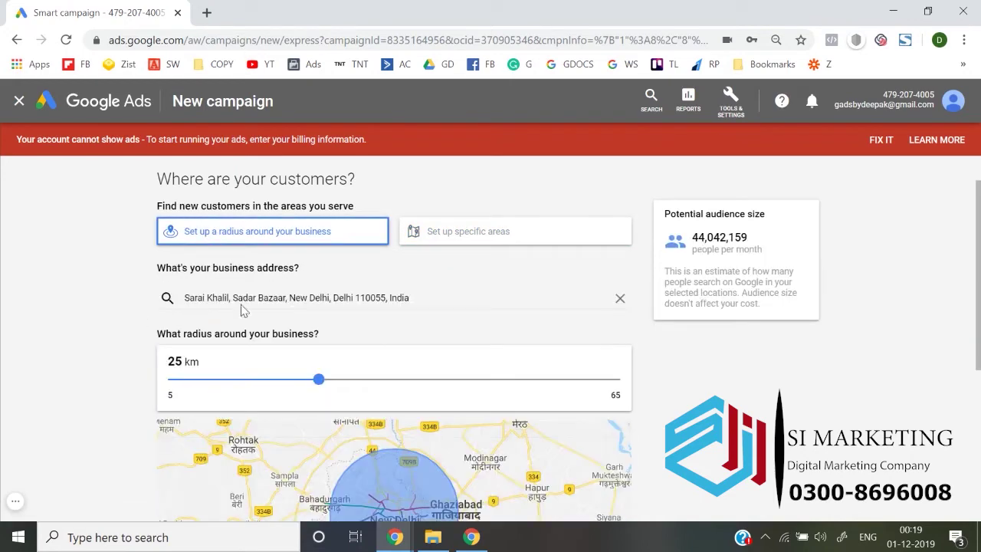
left_click(425, 297)
key("BackSpace")
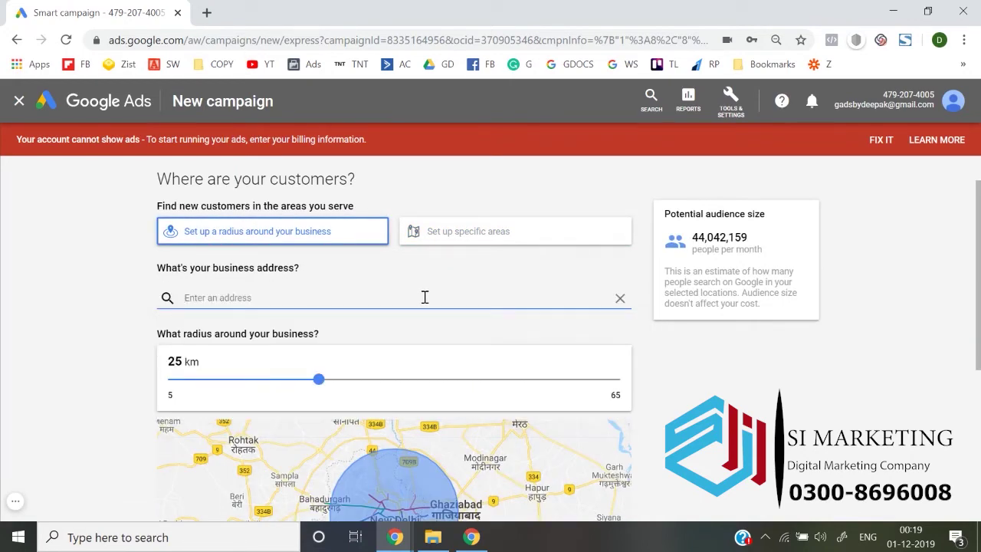
type("janta")
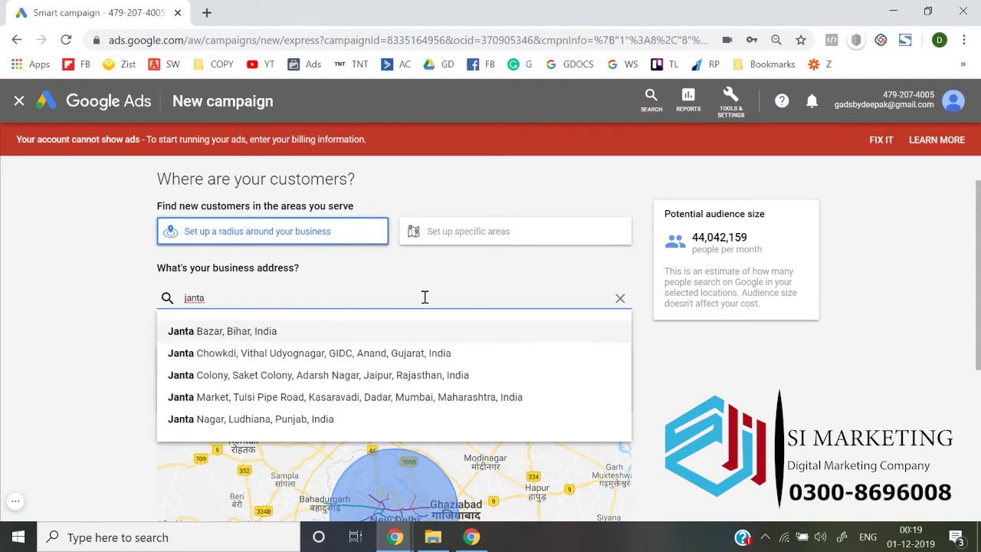
type(" xray")
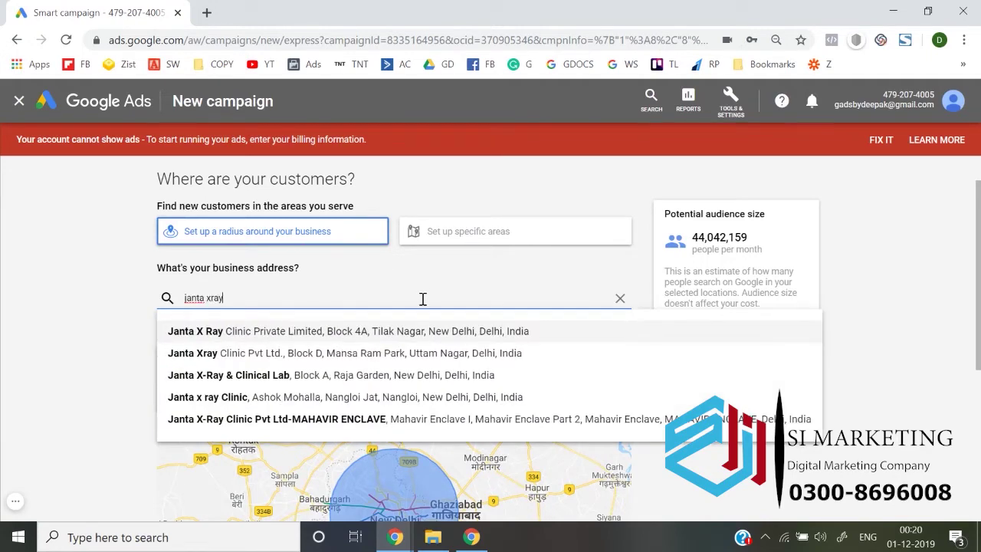
left_click(378, 338)
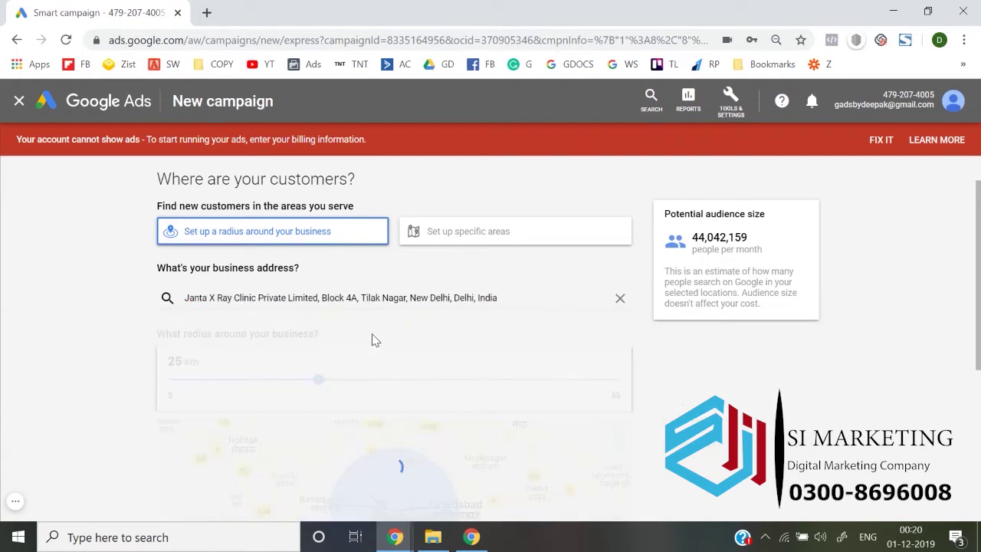
left_click_drag(317, 379, 204, 386)
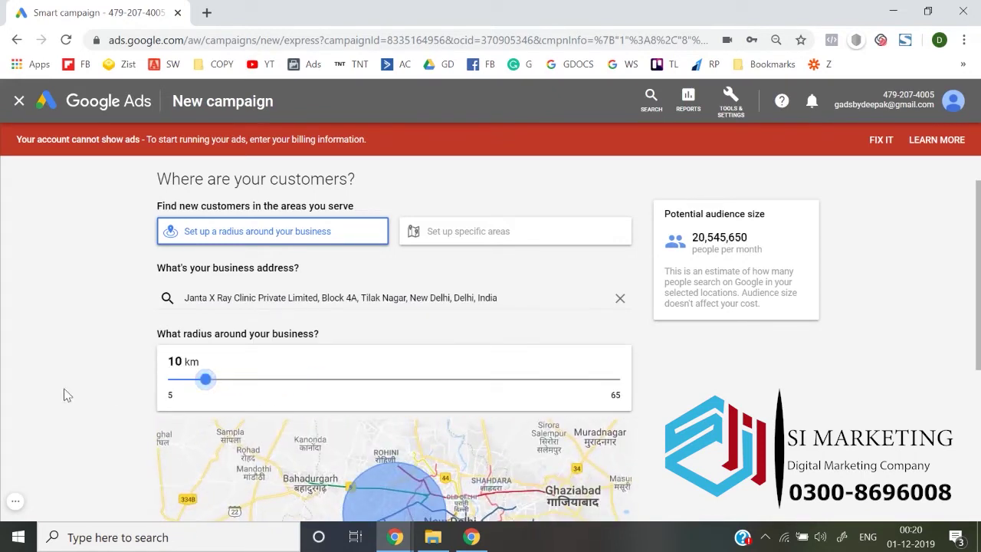
scroll(66, 394, "down", 1)
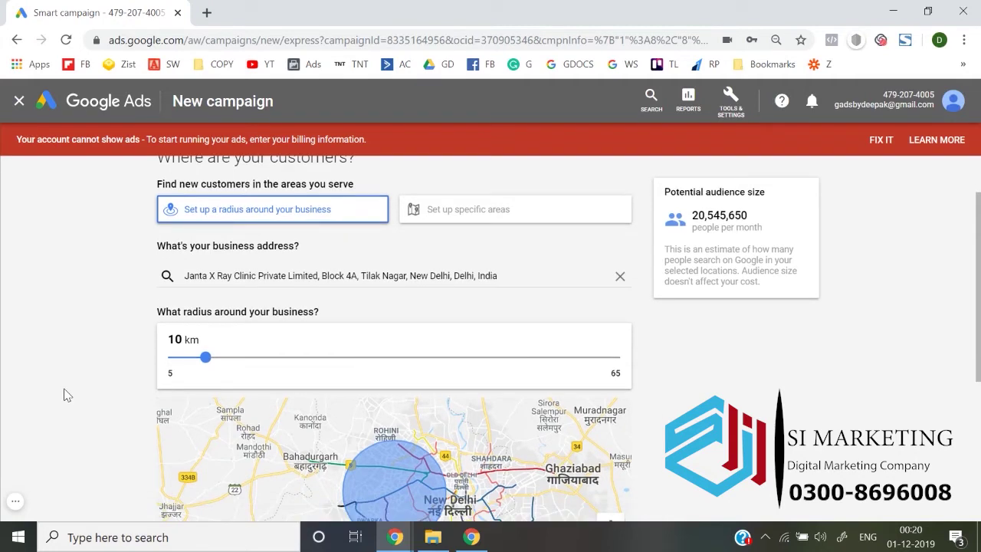
Step: Clear the business address and search "janta xray" to select Janta X Ray Clinic Private Limited again
left_click(261, 273)
key("ctrl+a")
key("BackSpace")
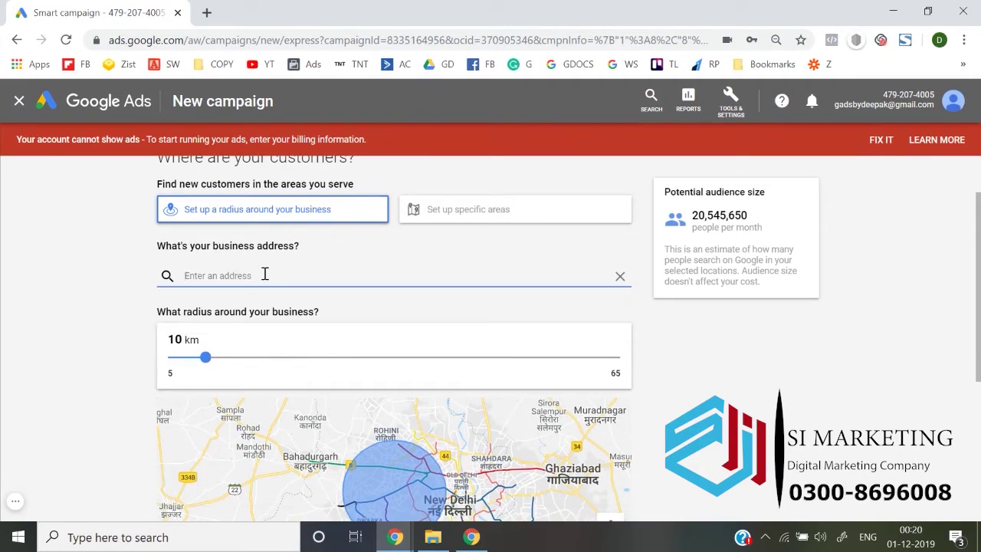
left_click(84, 342)
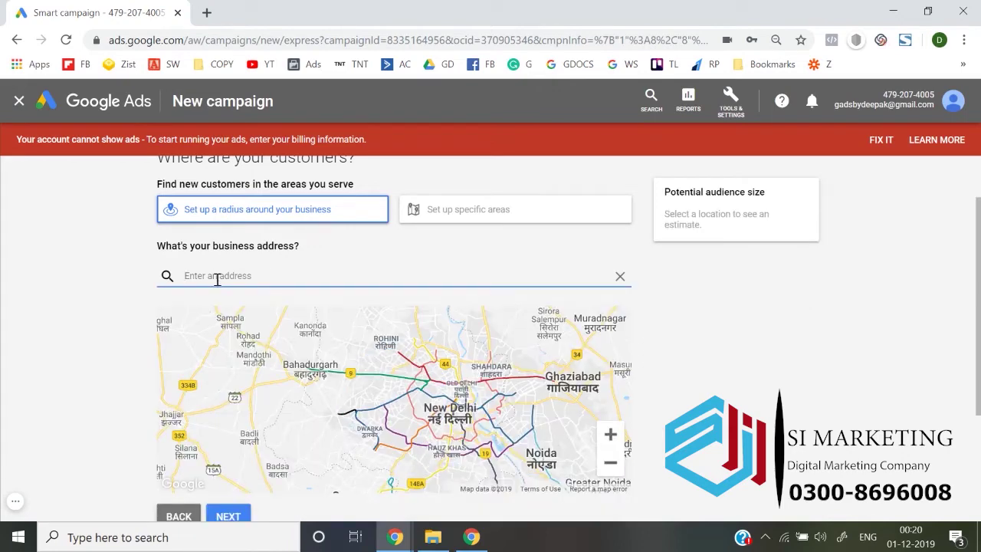
type("janta")
type(" x")
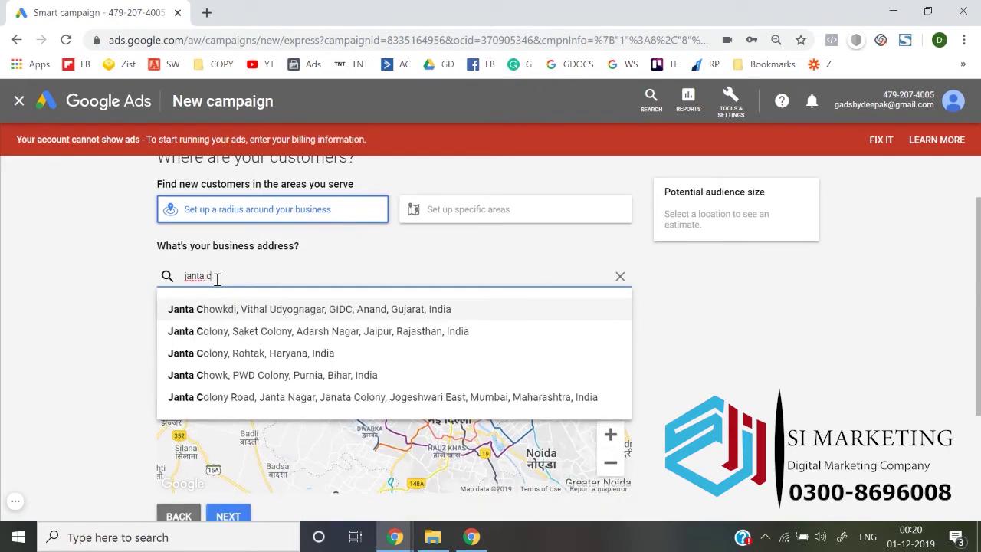
type("ray")
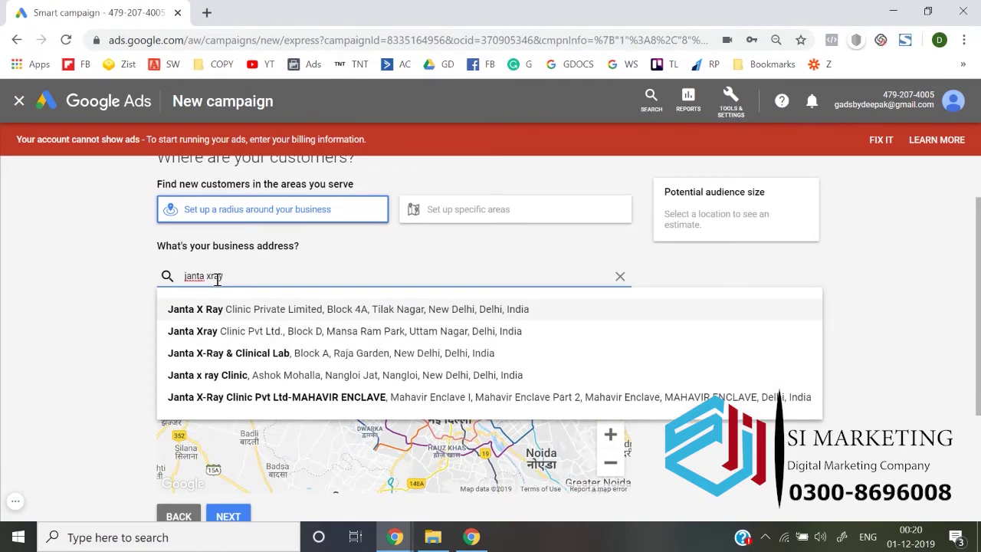
left_click(238, 309)
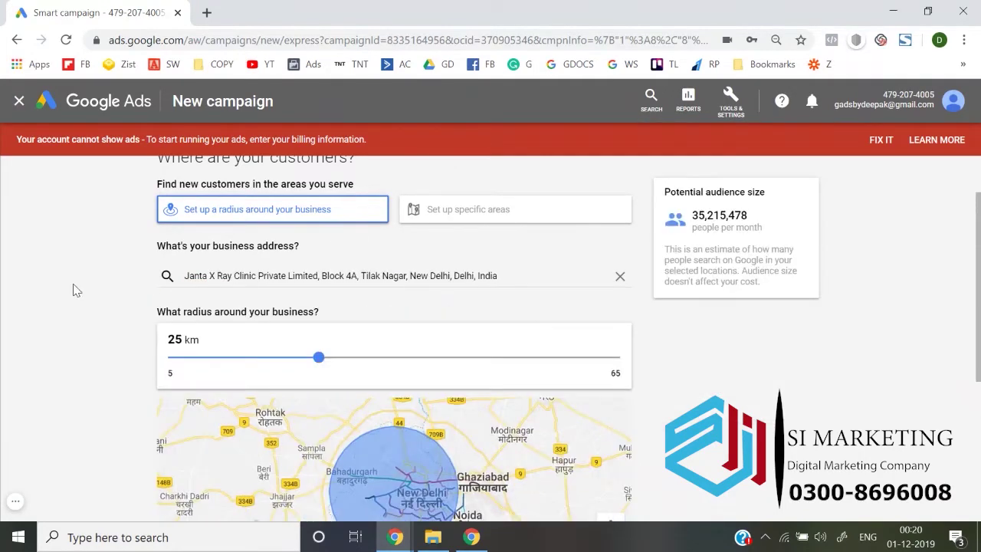
Step: Set the targeting radius around the business to 10 km and check the covered area on the map
left_click(213, 359)
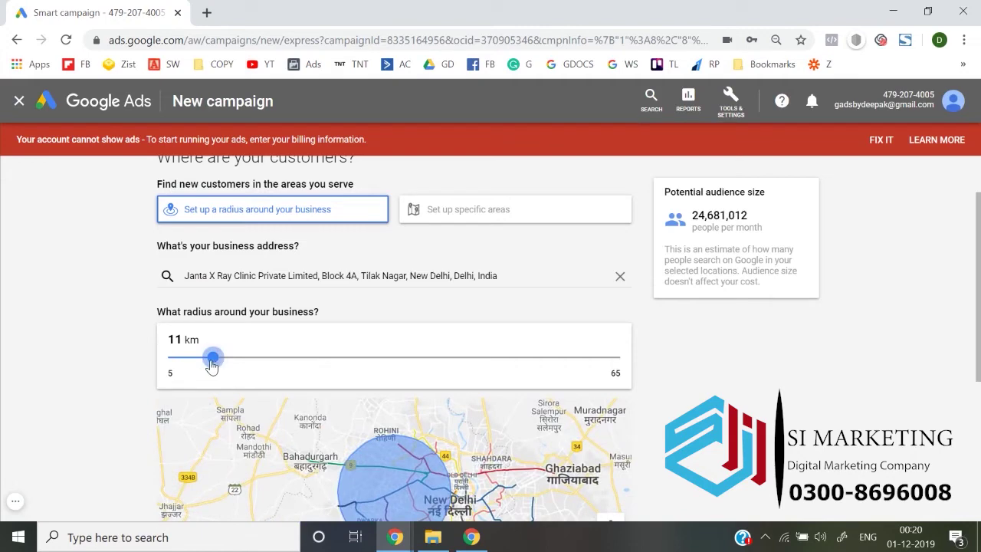
left_click_drag(213, 366, 206, 364)
scroll(69, 321, "down", 5)
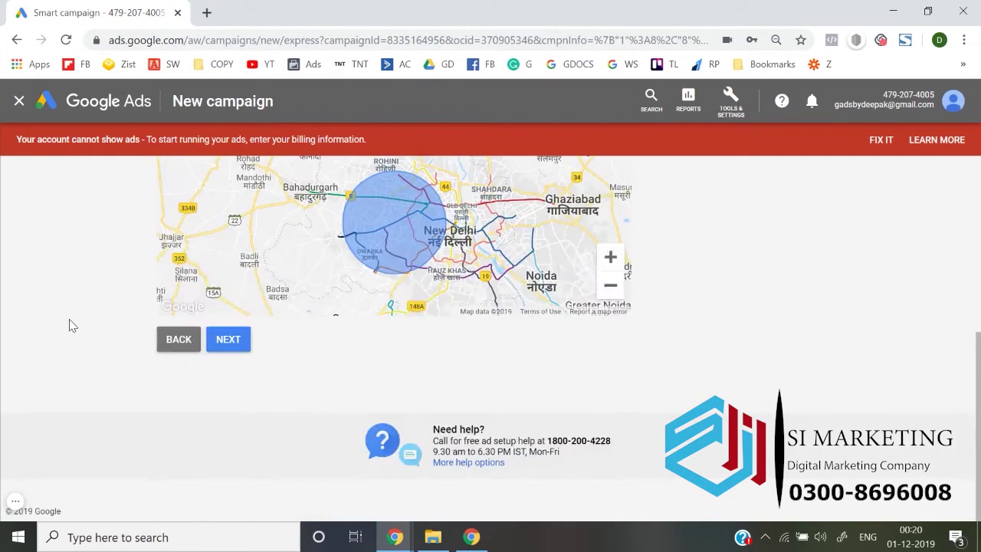
scroll(69, 326, "up", 1)
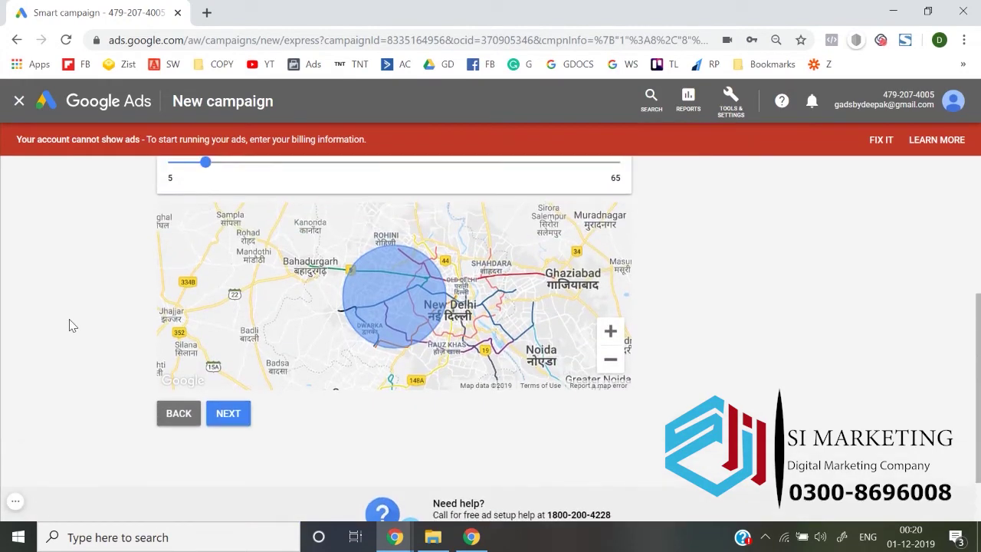
Step: Accept the radius targeting around the business and continue to defining the product or service
scroll(72, 324, "up", 2)
scroll(72, 324, "down", 3)
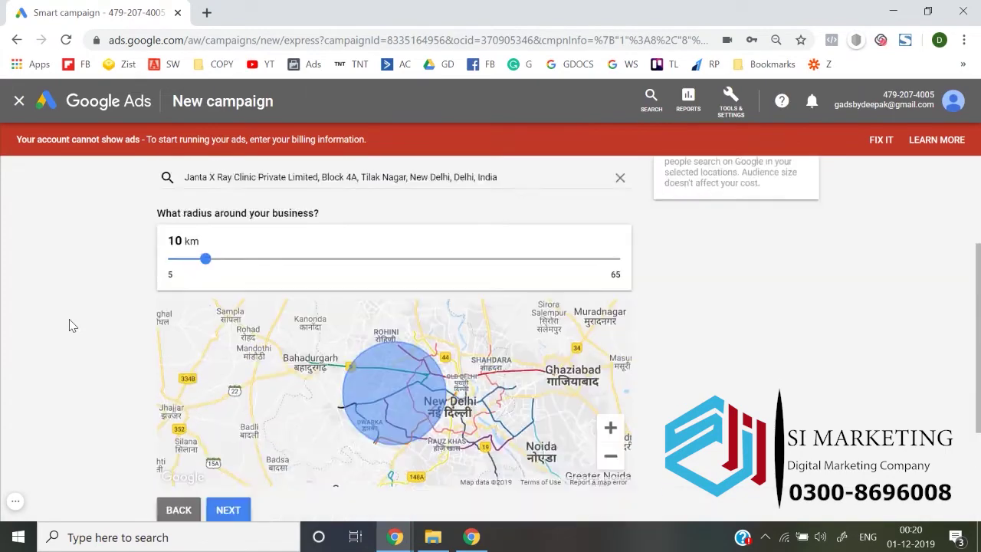
left_click(230, 339)
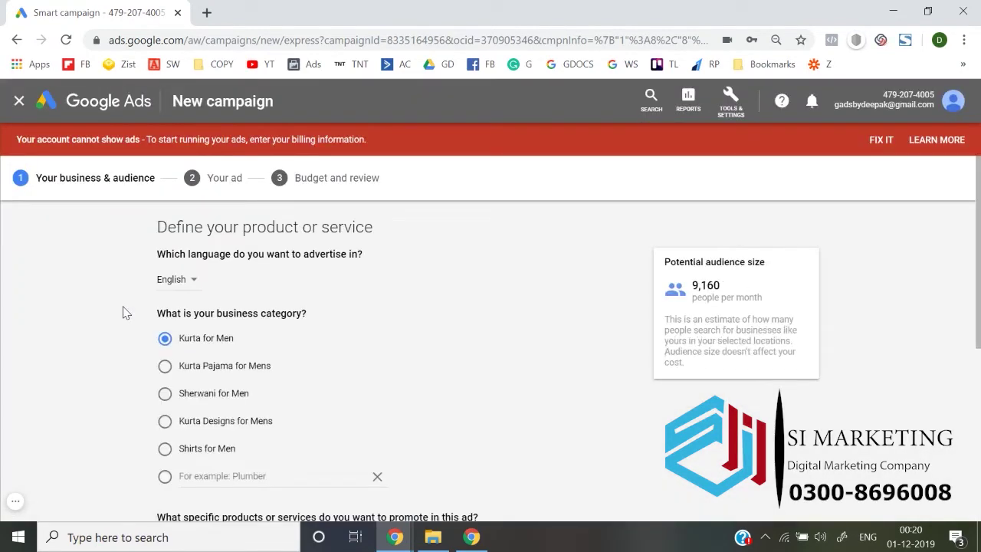
Step: Look up "coaching" as a custom business category and choose Coaching center
scroll(122, 312, "down", 1)
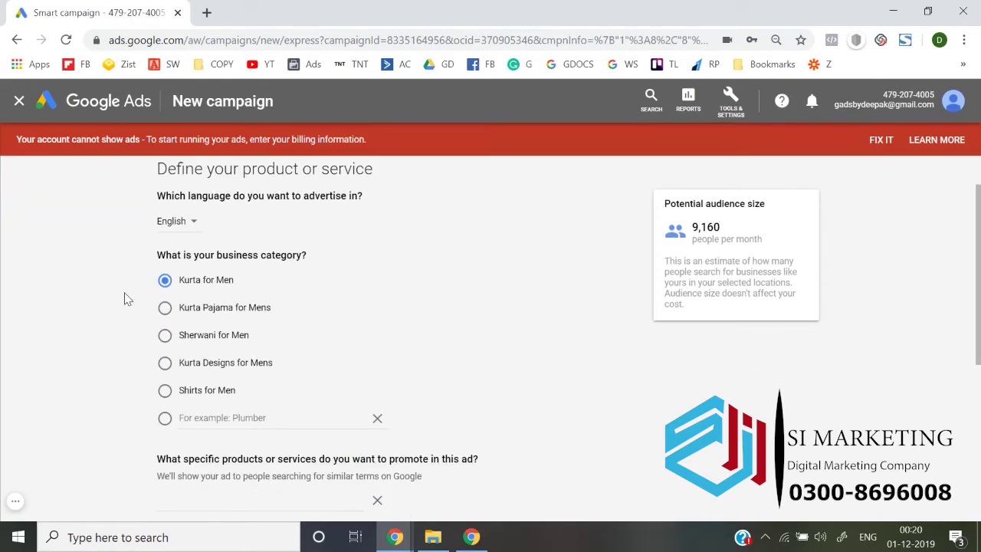
scroll(274, 406, "down", 1)
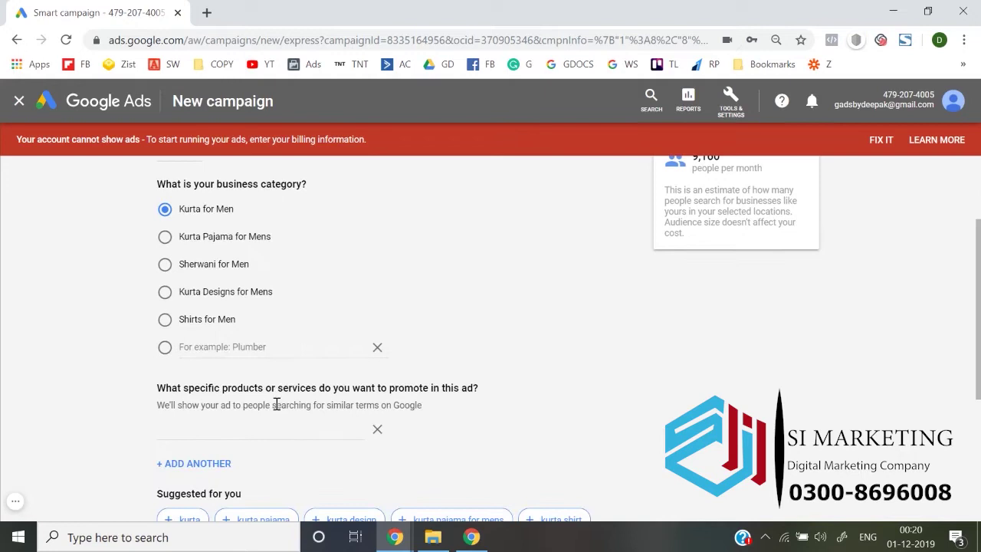
left_click(254, 345)
type("co")
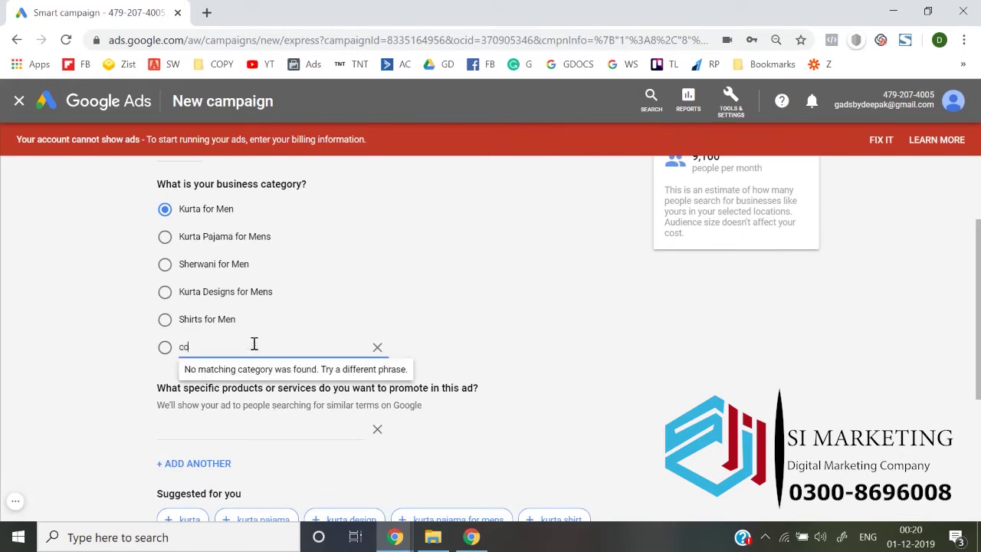
type("aching")
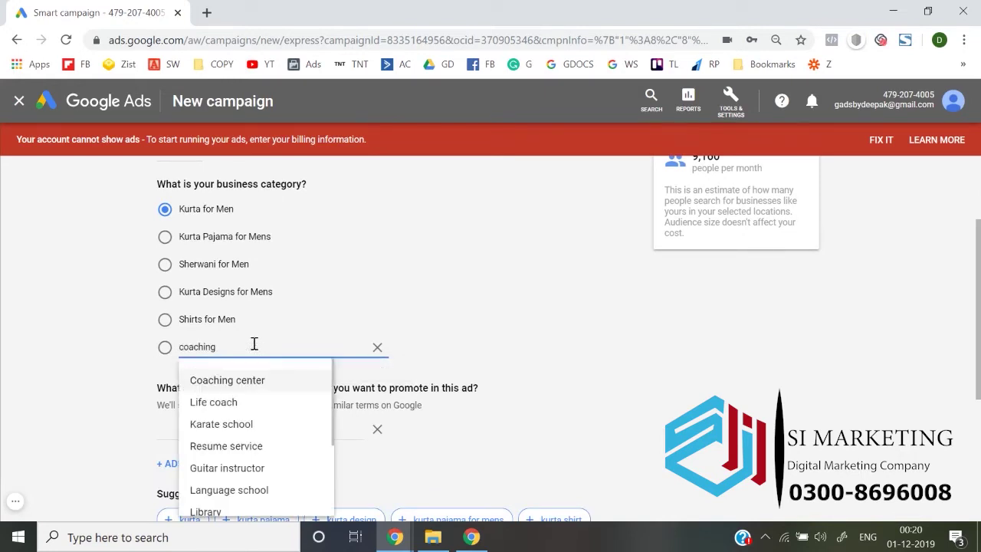
left_click(237, 392)
Step: Enter "class 12 maths" and "Class 12 Chemistry" as the specific services to promote, and add another blank service entry
scroll(153, 385, "down", 1)
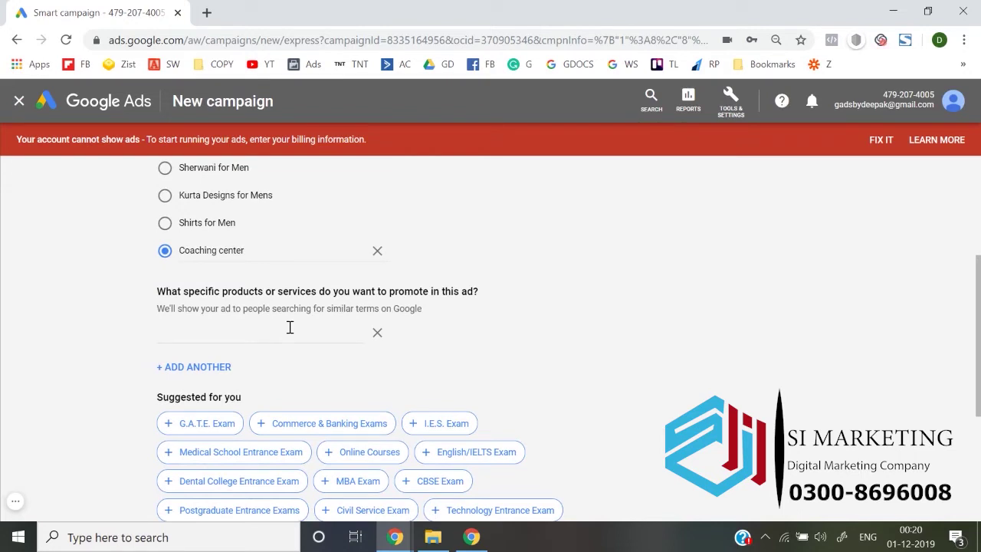
scroll(289, 327, "down", 1)
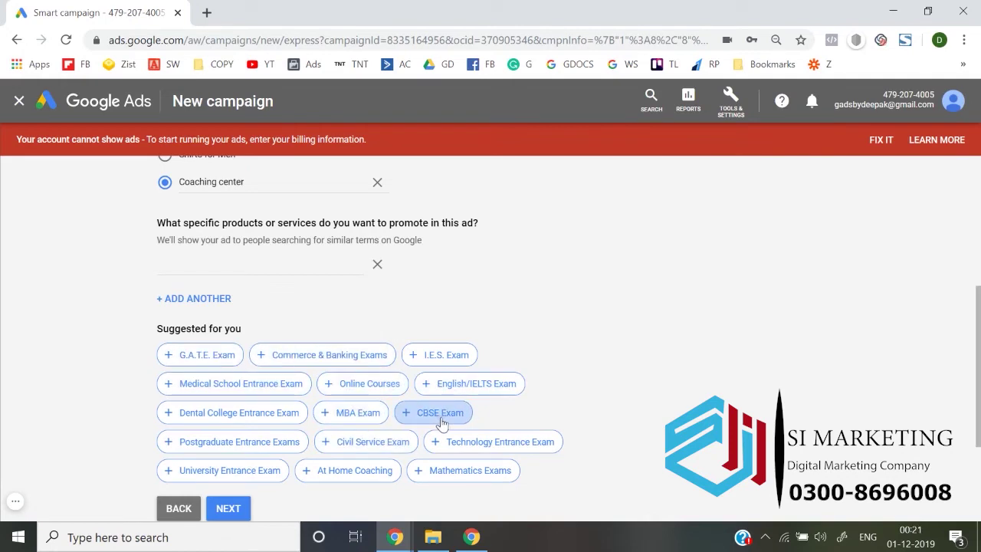
left_click(234, 268)
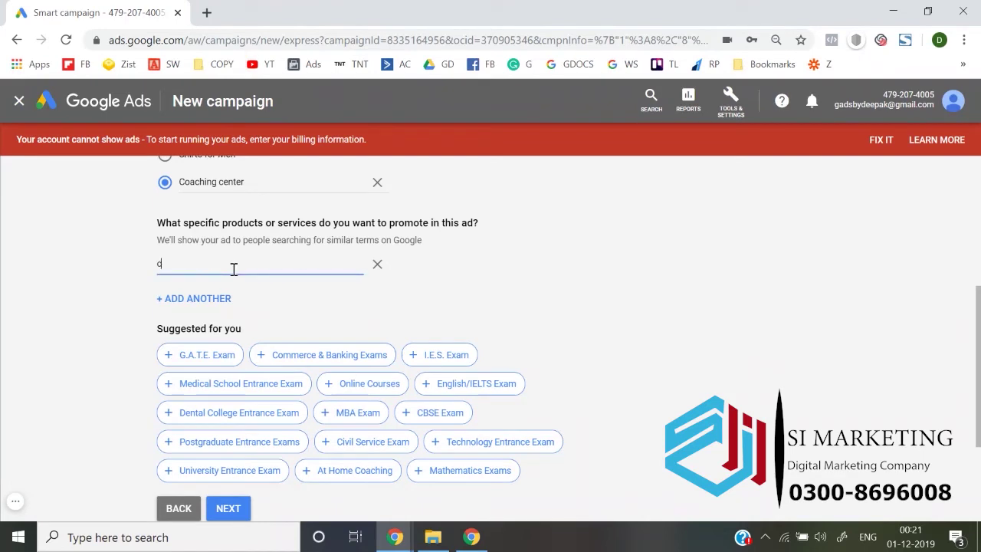
type("class 12 maths")
left_click(203, 301)
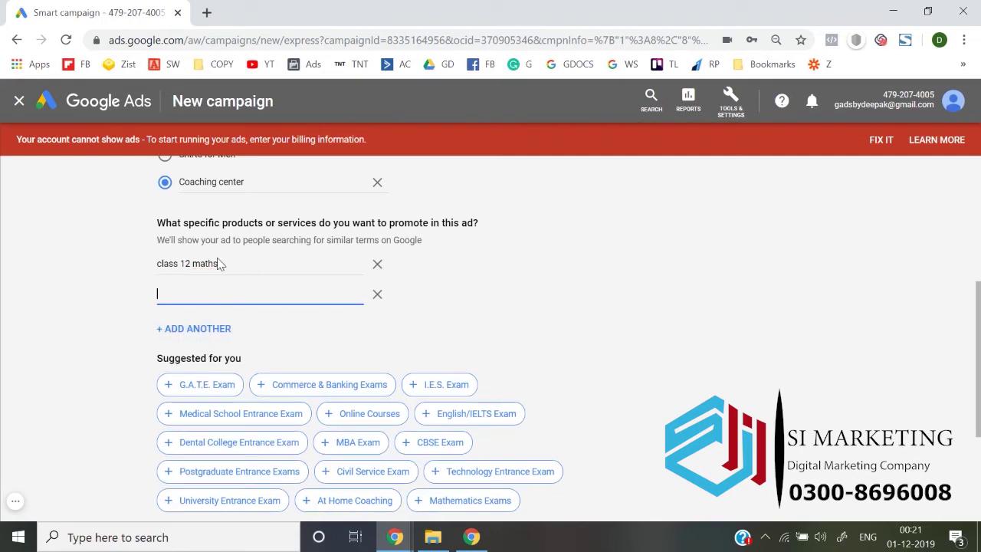
type("Class 12 Che")
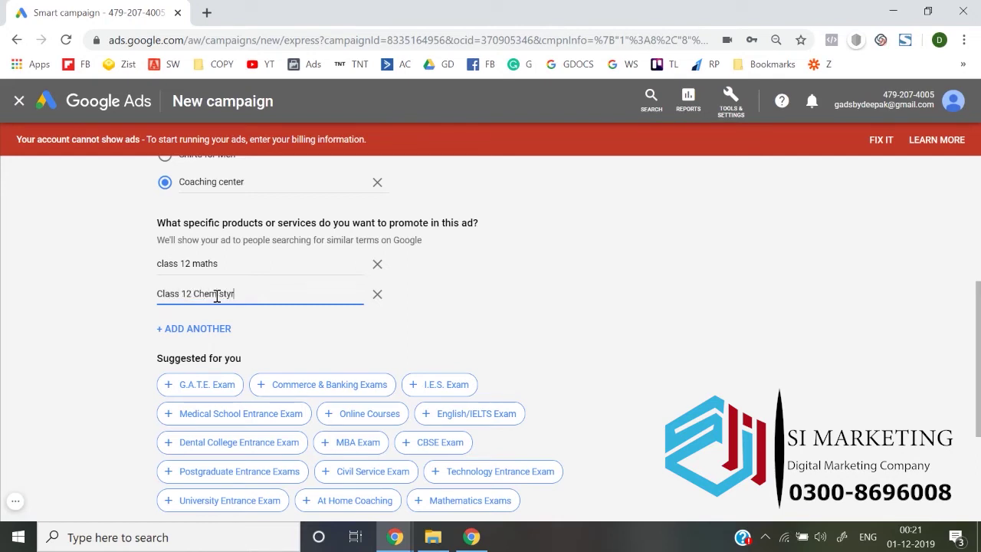
type("mistry")
left_click(207, 328)
Step: Review the category and audience estimate, and continue to writing the ad
scroll(132, 329, "up", 3)
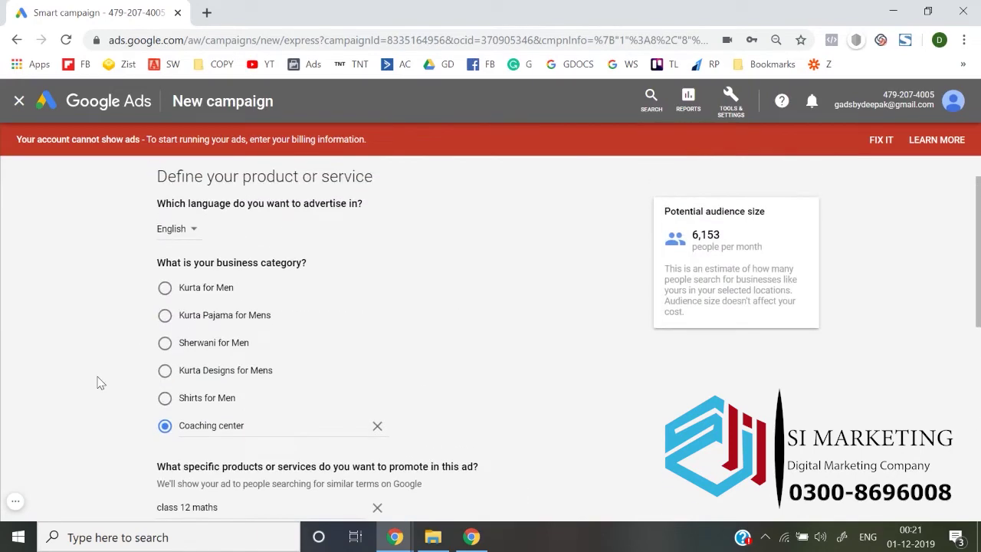
scroll(98, 382, "down", 6)
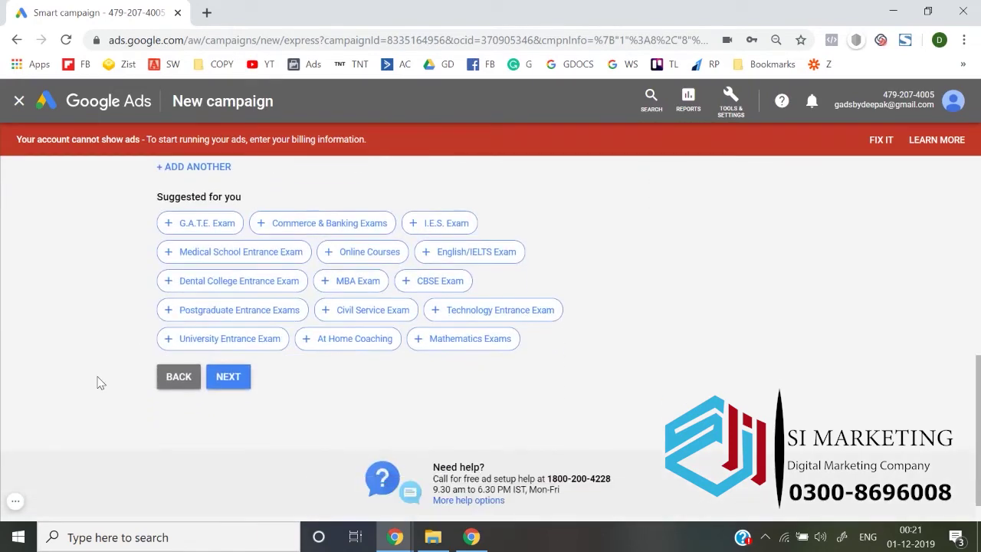
left_click(230, 383)
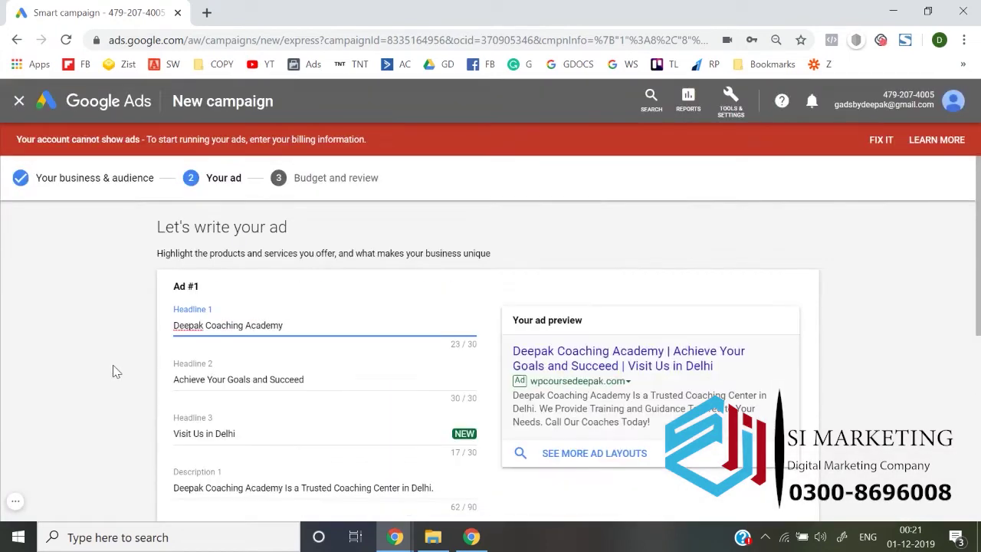